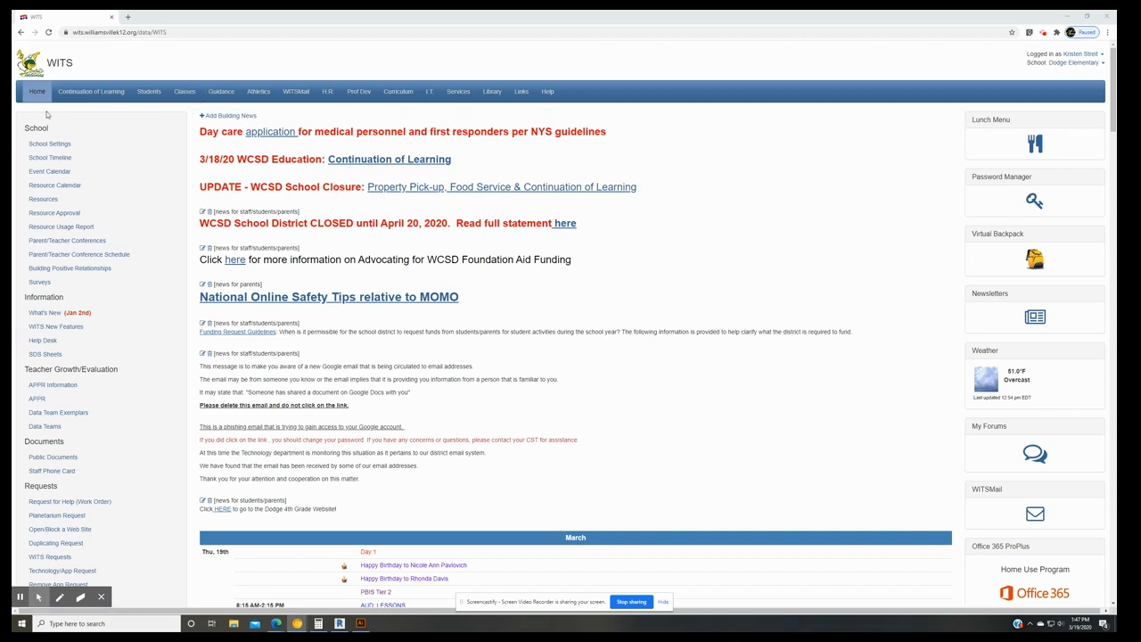
- Start a new club named 2_Demo in Clubs/Groups and set its primary school to Dodge Elementary
{"action": "left_click", "coordinate": [185, 92]}
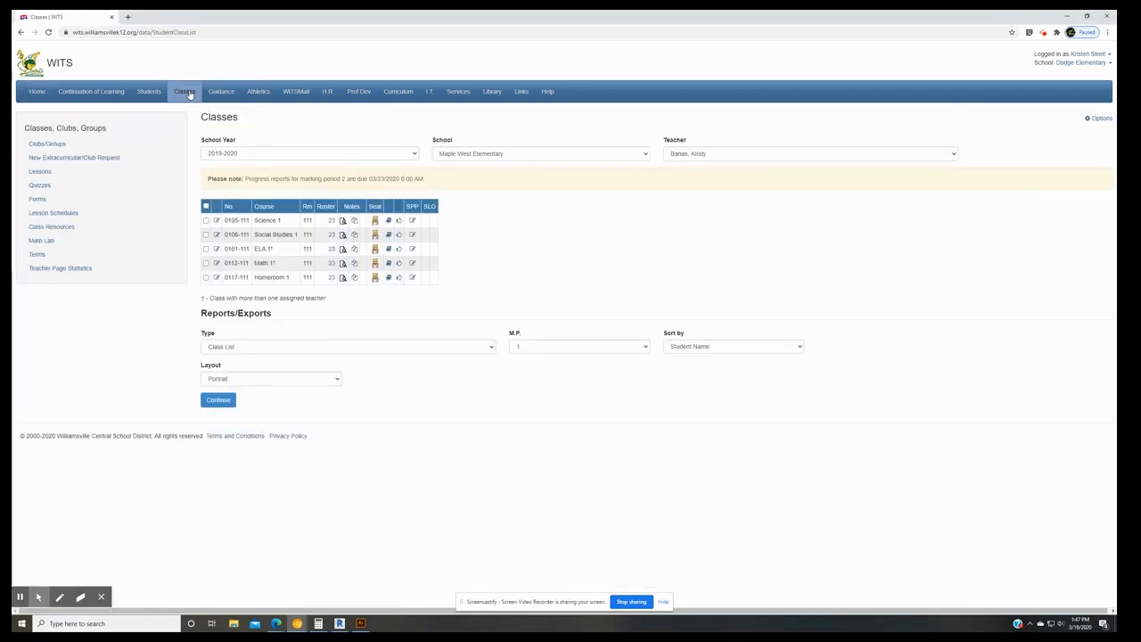
{"action": "left_click", "coordinate": [46, 146]}
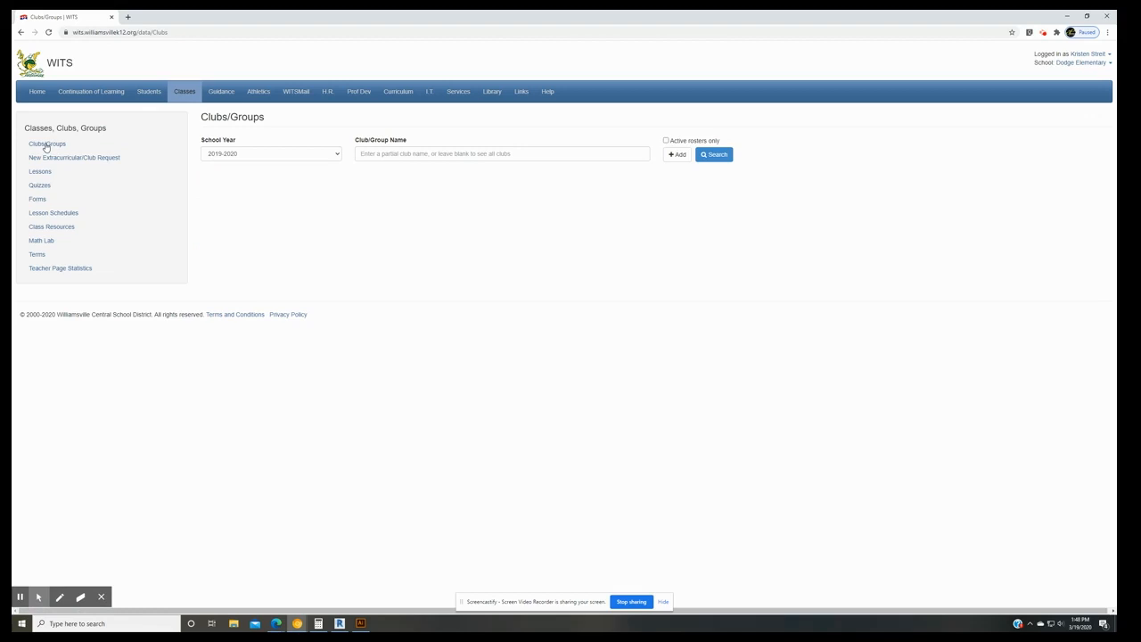
{"action": "left_click", "coordinate": [373, 156]}
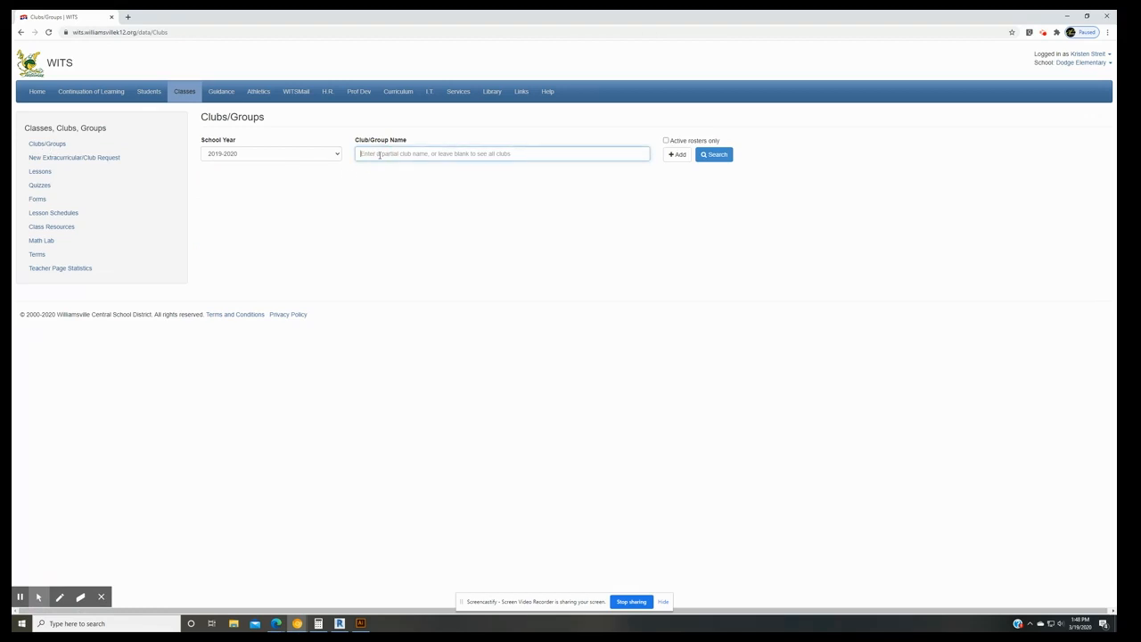
{"action": "left_click", "coordinate": [675, 159]}
{"action": "left_click", "coordinate": [489, 110]}
{"action": "type", "text": "2_Demo"}
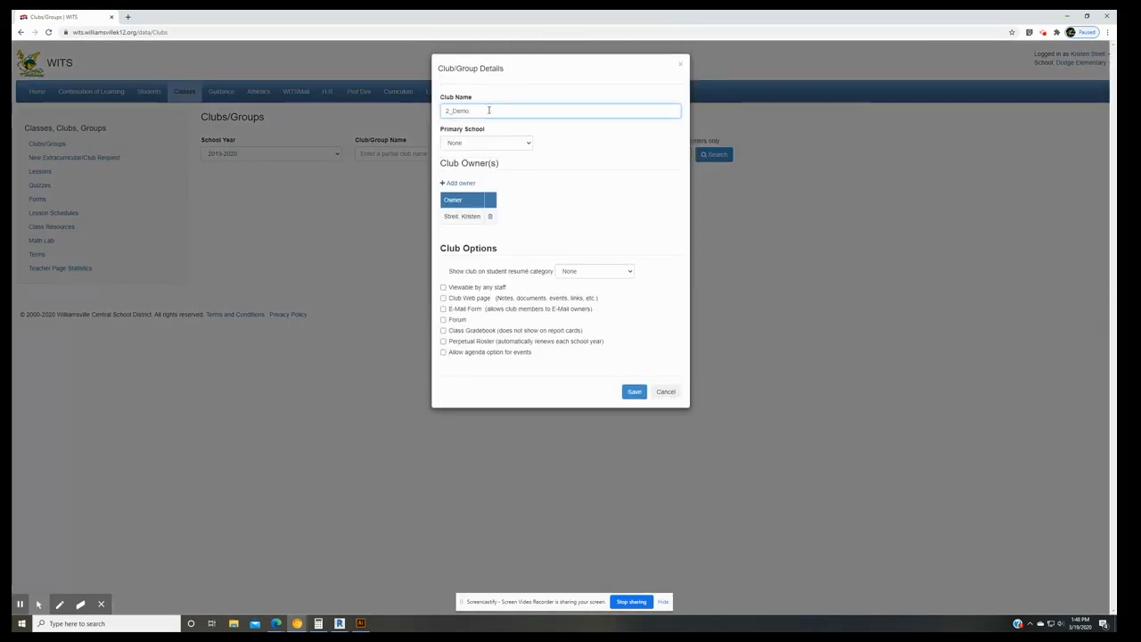
{"action": "left_click", "coordinate": [493, 146]}
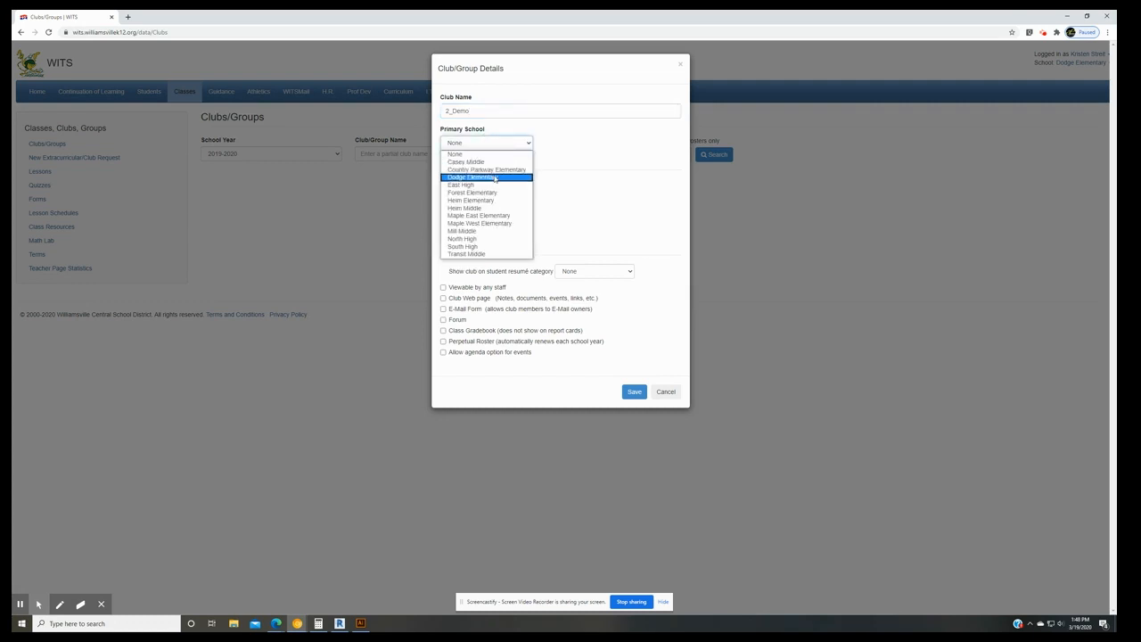
{"action": "left_click", "coordinate": [495, 178]}
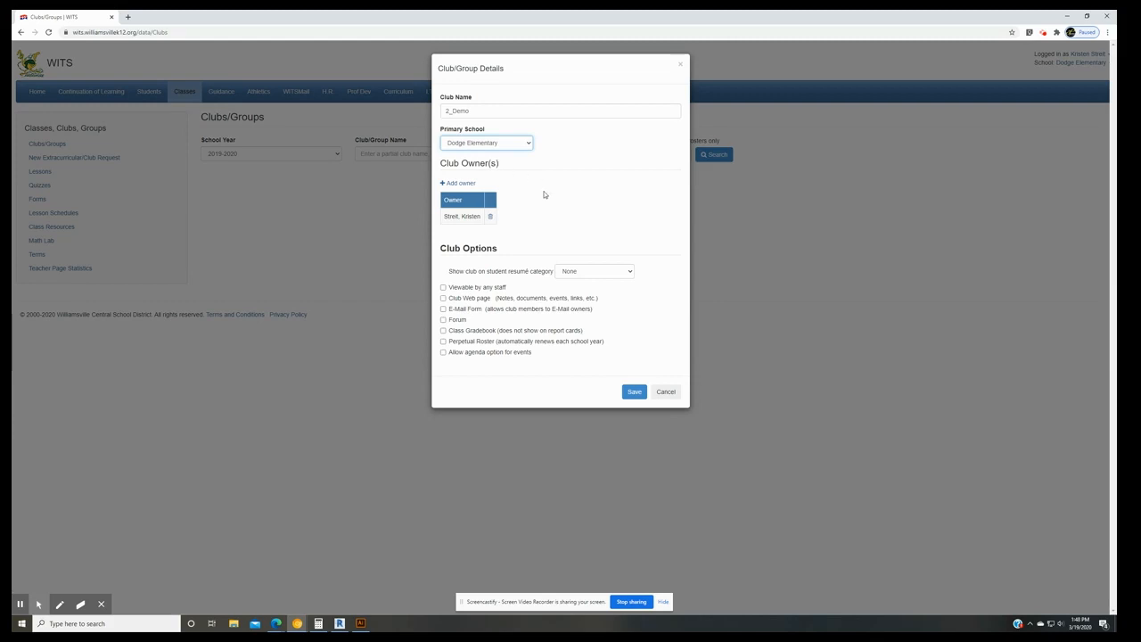
- Enable the Club Web page and E-Mail Form options for the new club and save it
{"action": "left_click", "coordinate": [443, 299]}
{"action": "left_click", "coordinate": [443, 309]}
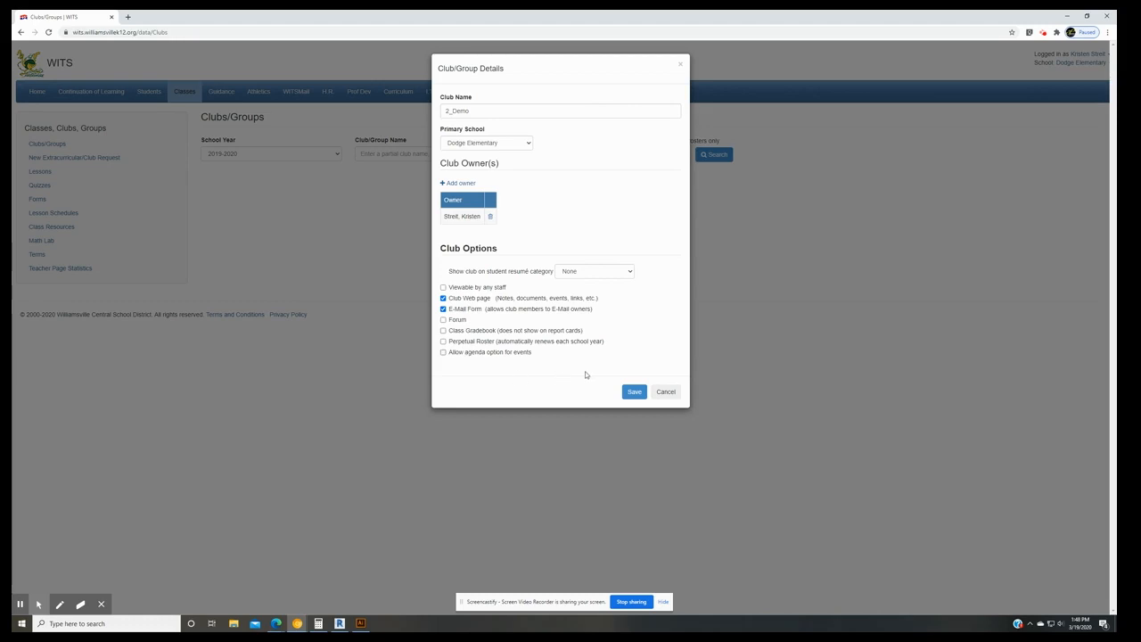
{"action": "left_click", "coordinate": [635, 393]}
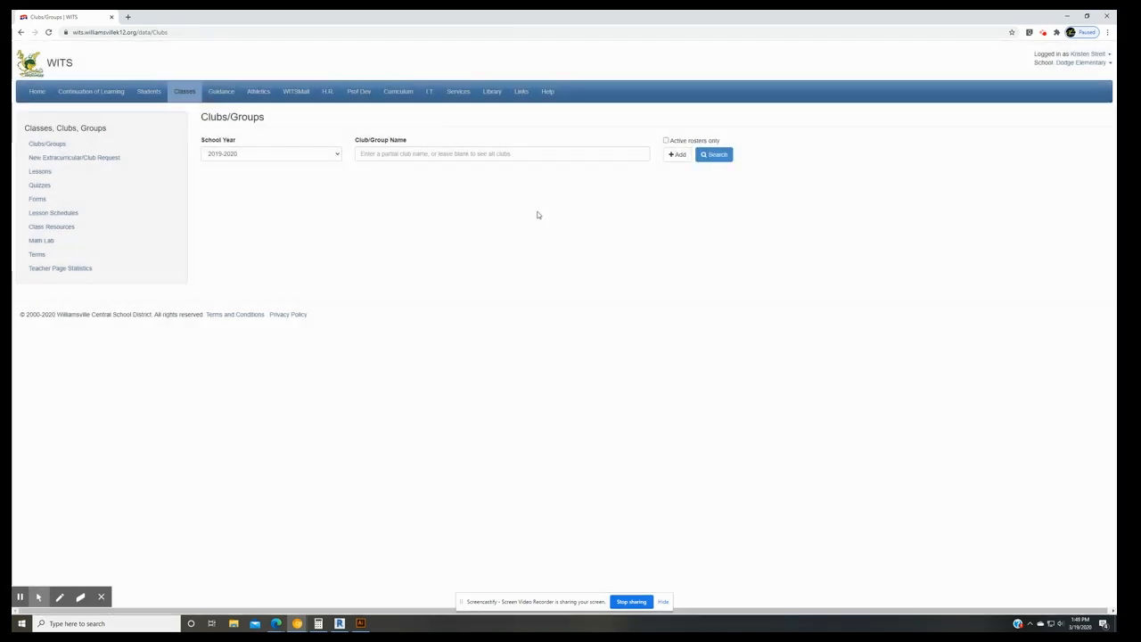
- Search the clubs for 2_demo and open the club's roster
{"action": "left_click", "coordinate": [524, 152]}
{"action": "type", "text": "2_demo"}
{"action": "key", "text": "Return"}
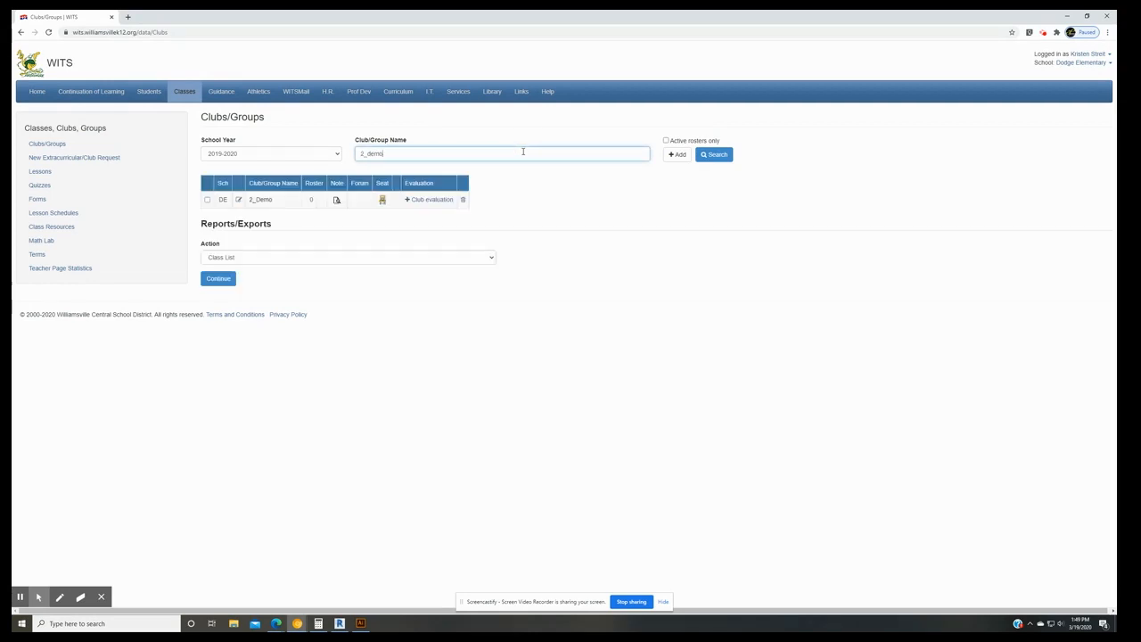
{"action": "left_click", "coordinate": [311, 202]}
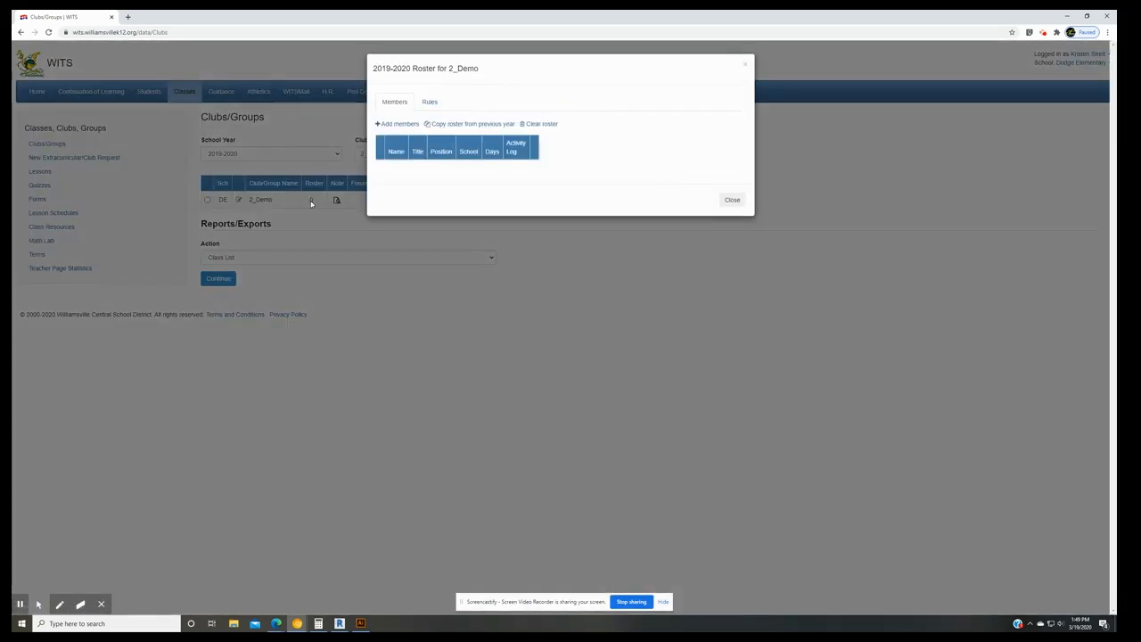
- Search for members to add by the family's last name, covering students and parents at Forest Elementary in grade K
{"action": "left_click", "coordinate": [392, 123]}
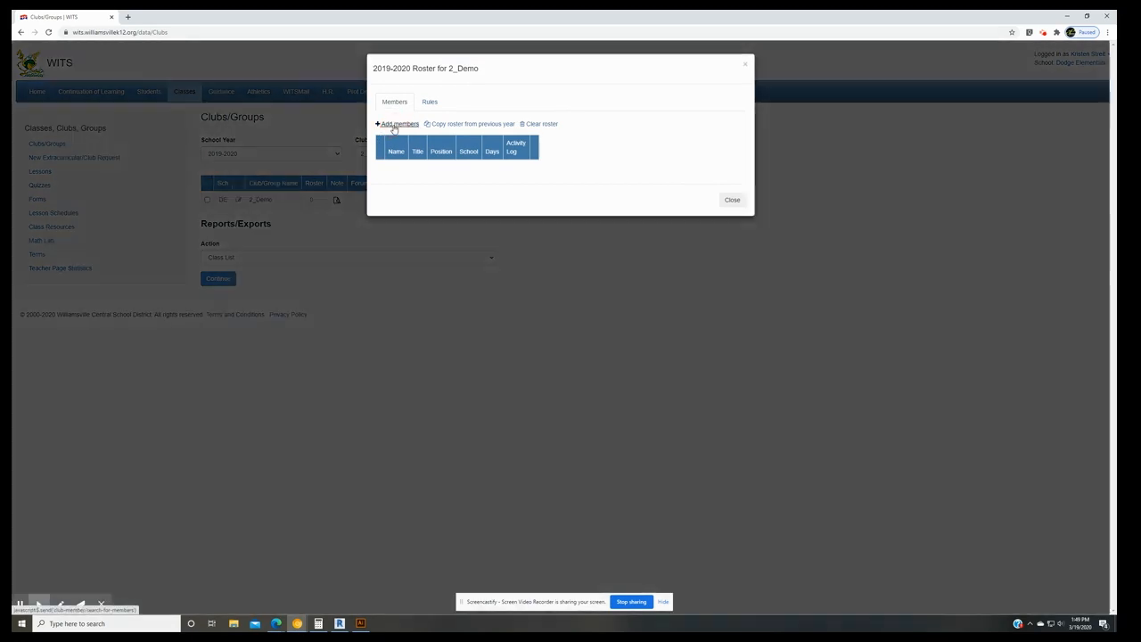
{"action": "left_click", "coordinate": [396, 113]}
{"action": "type", "text": "streit"}
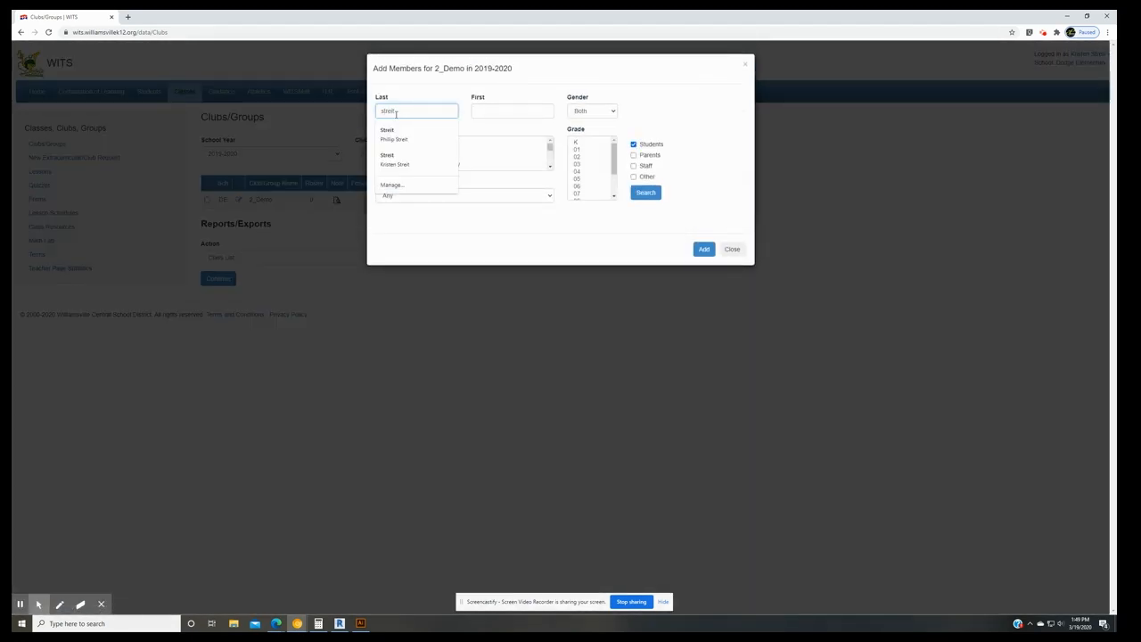
{"action": "left_click", "coordinate": [484, 111]}
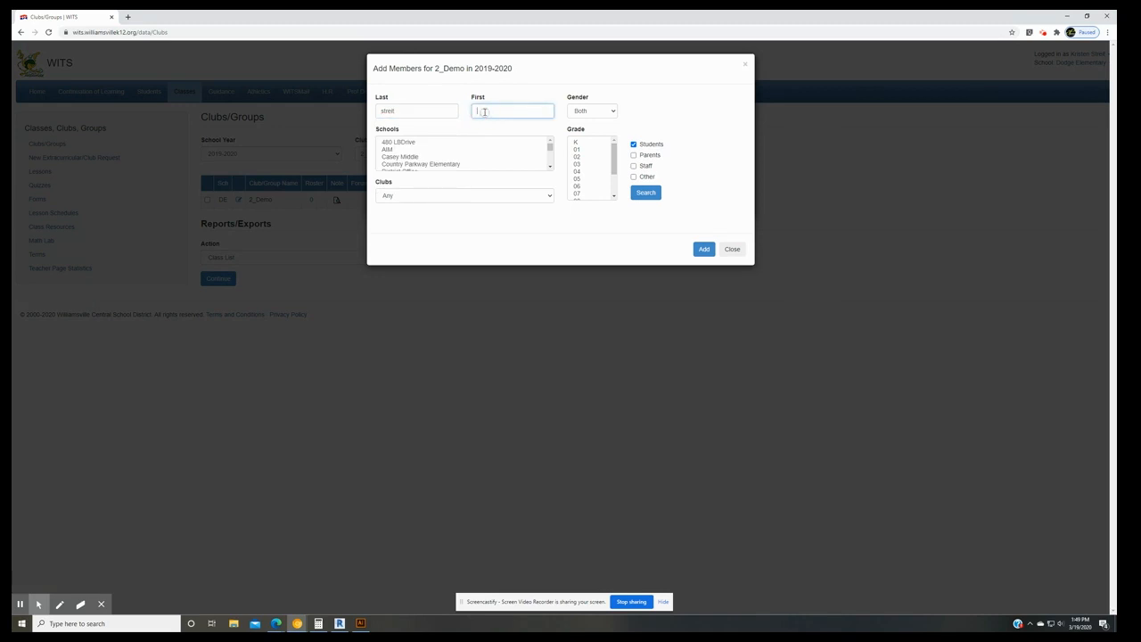
{"action": "scroll", "coordinate": [473, 160], "scroll_direction": "down", "scroll_amount": 2}
{"action": "left_click", "coordinate": [462, 156]}
{"action": "left_click", "coordinate": [462, 150]}
{"action": "left_click", "coordinate": [588, 142]}
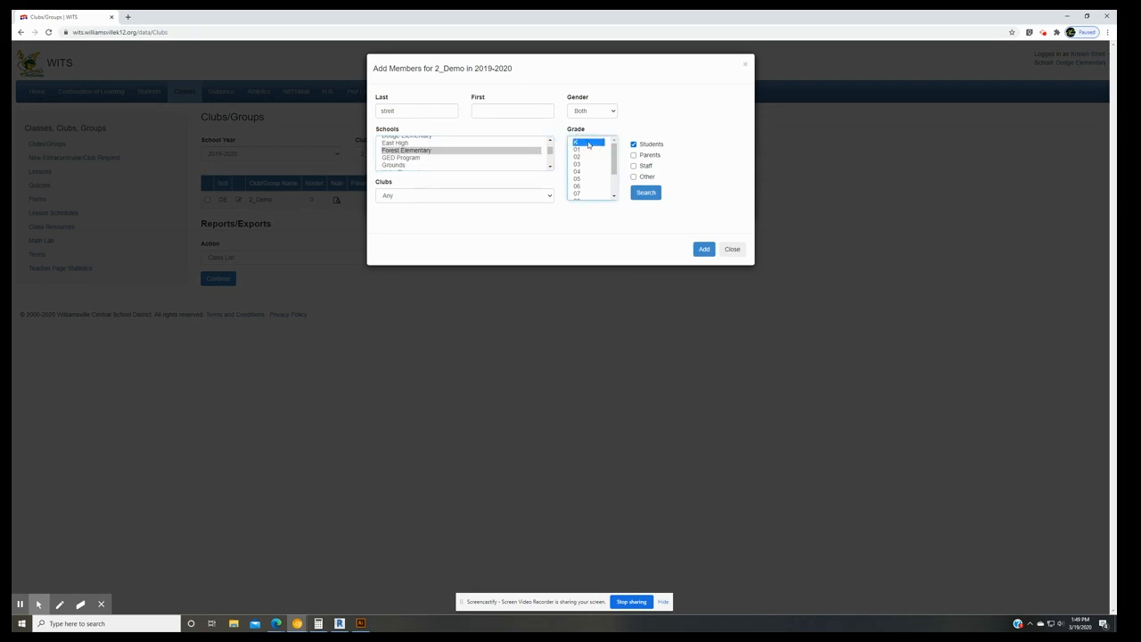
{"action": "left_click", "coordinate": [637, 155]}
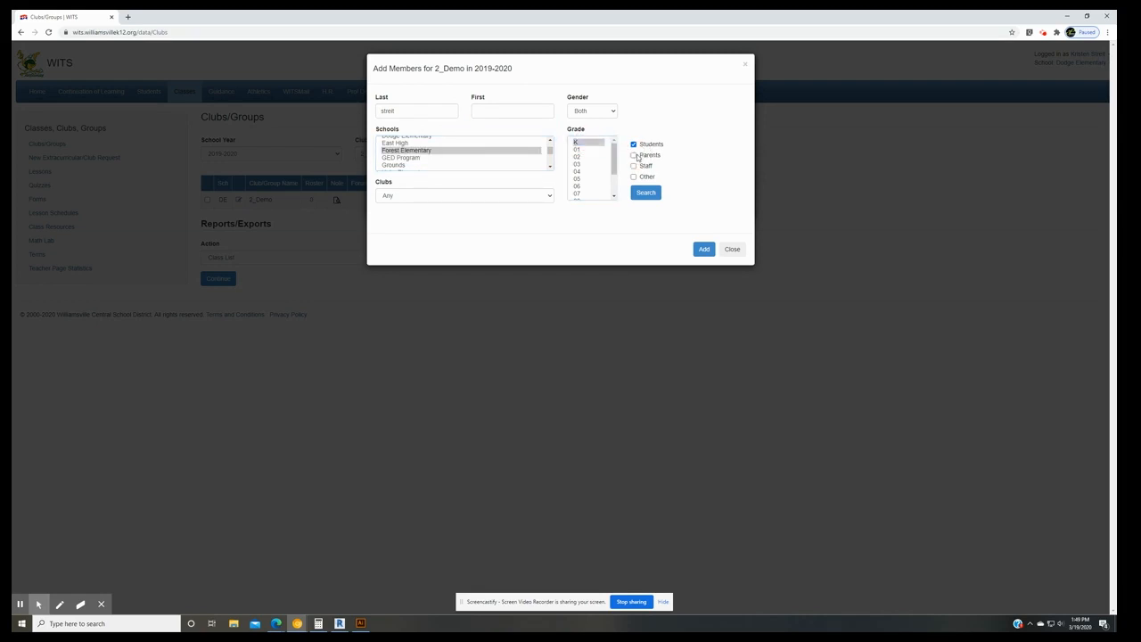
{"action": "left_click", "coordinate": [635, 155]}
{"action": "left_click", "coordinate": [644, 193]}
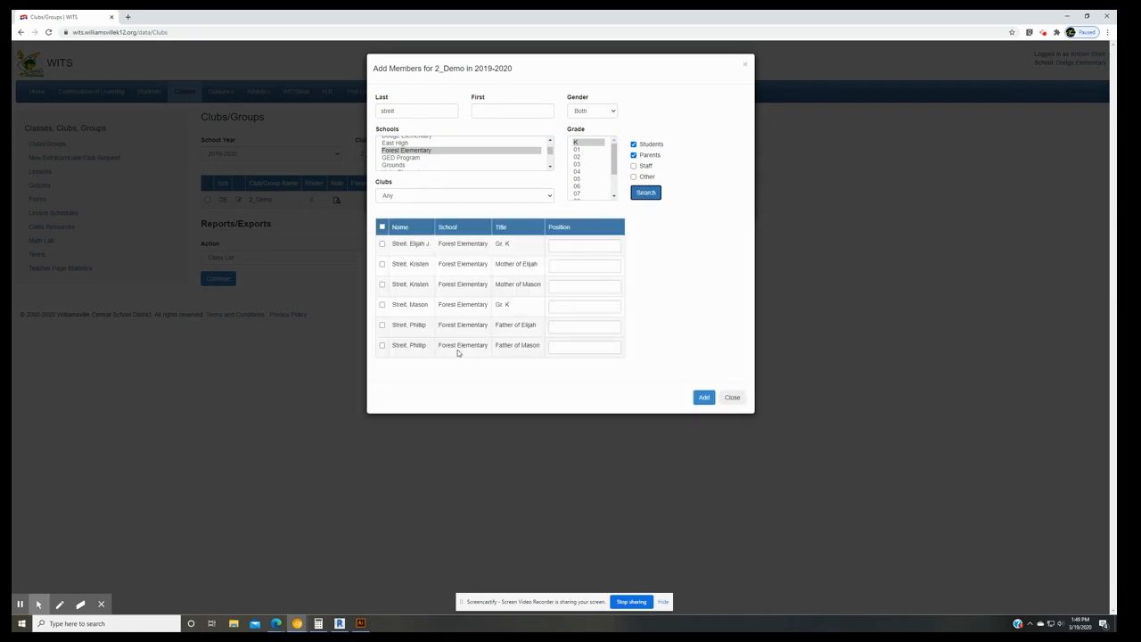
- Add the first listed grade K student and that student's mother and father to the 2_Demo roster, and close the roster
{"action": "left_click", "coordinate": [382, 244]}
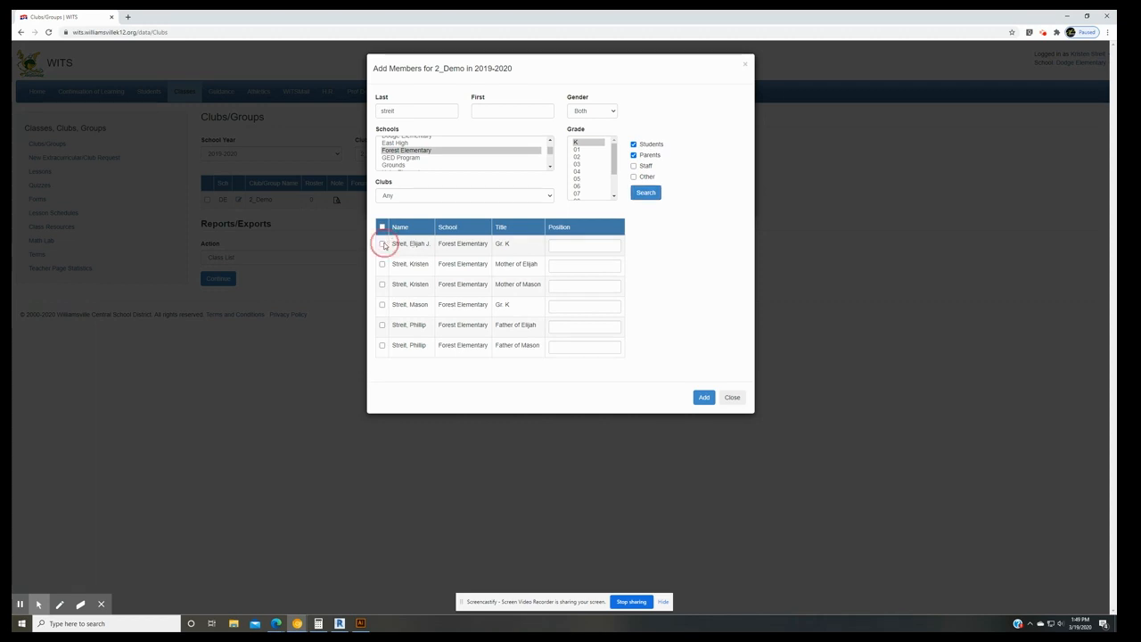
{"action": "left_click", "coordinate": [382, 264]}
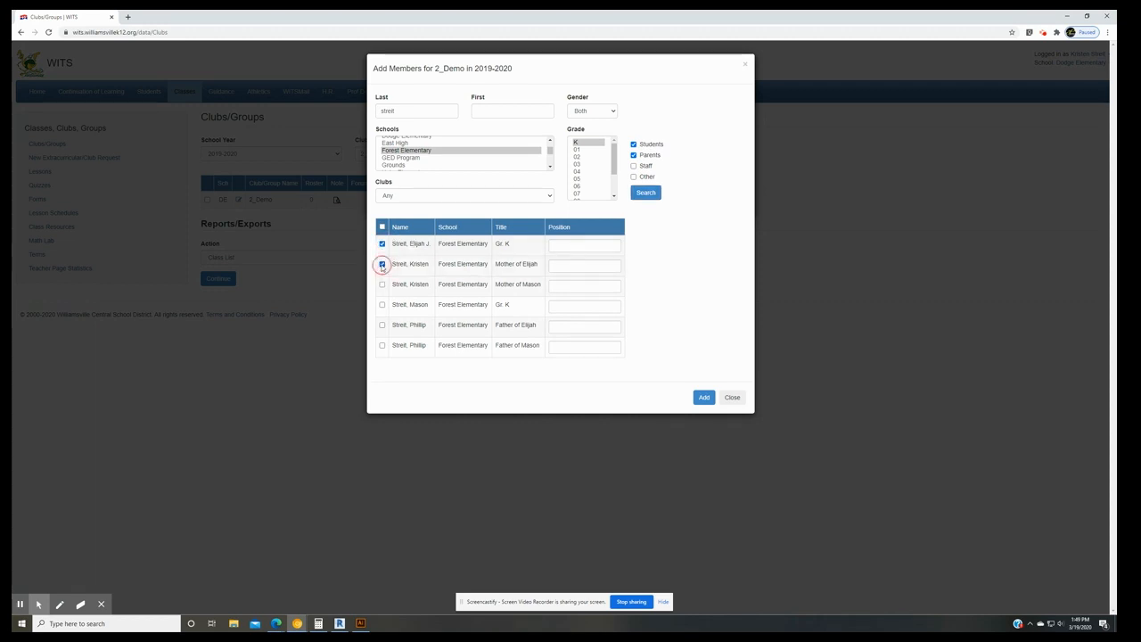
{"action": "left_click", "coordinate": [382, 326]}
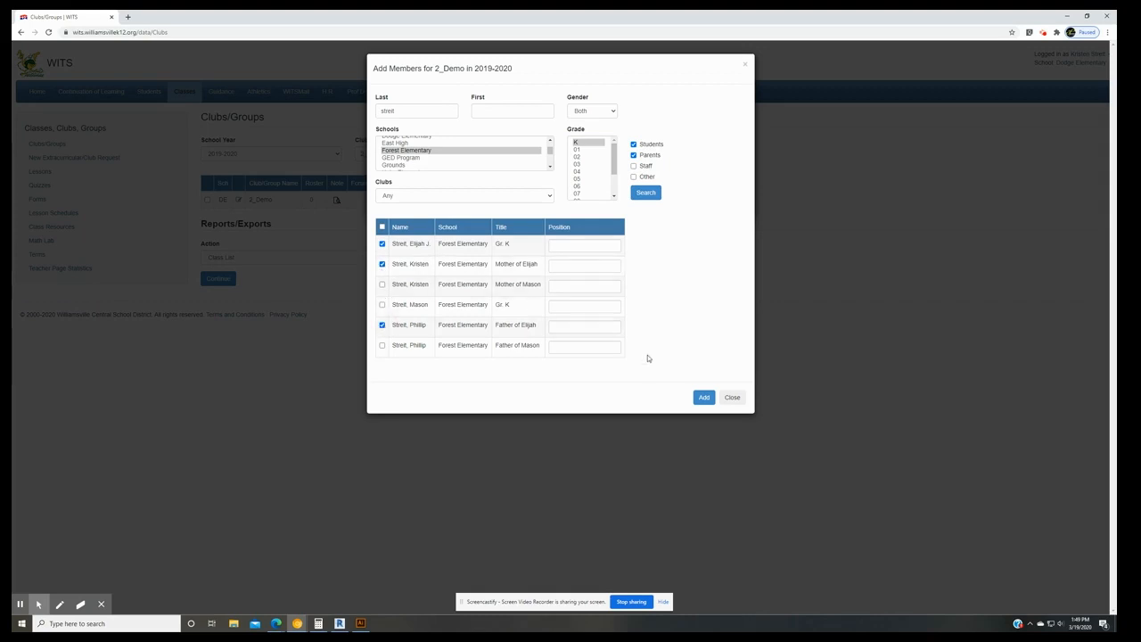
{"action": "left_click", "coordinate": [703, 397]}
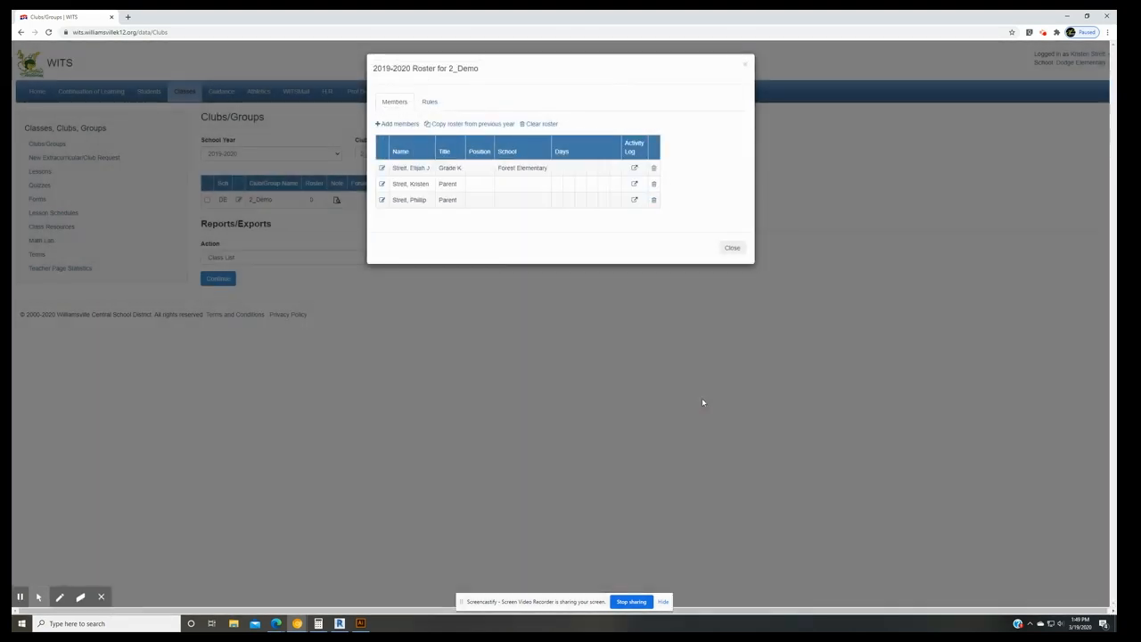
{"action": "left_click", "coordinate": [406, 125]}
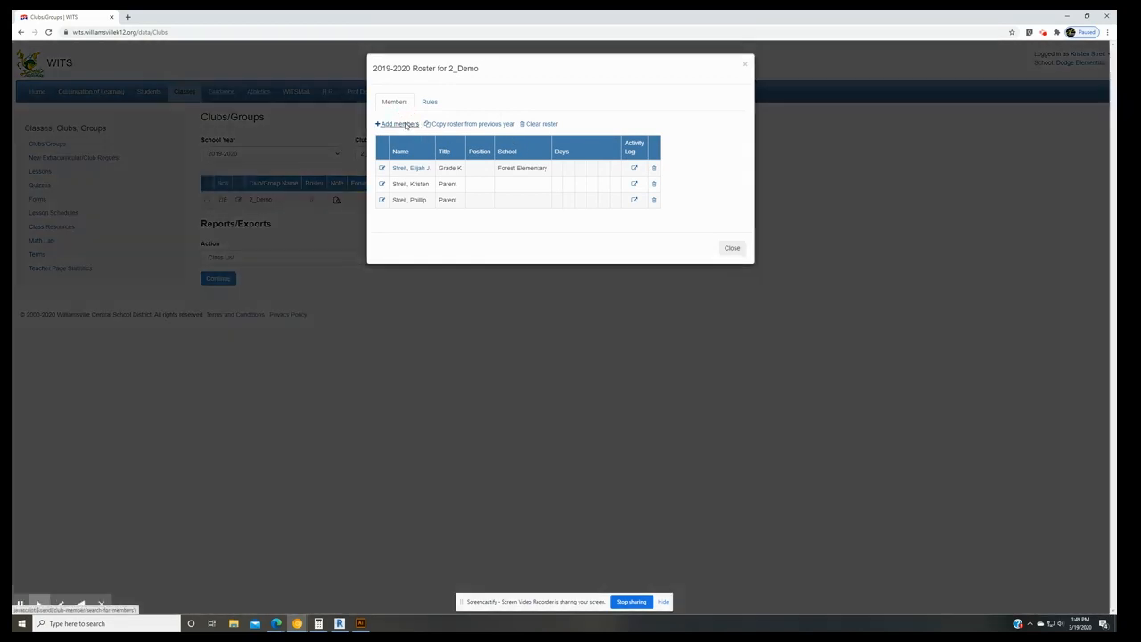
{"action": "left_click", "coordinate": [738, 255]}
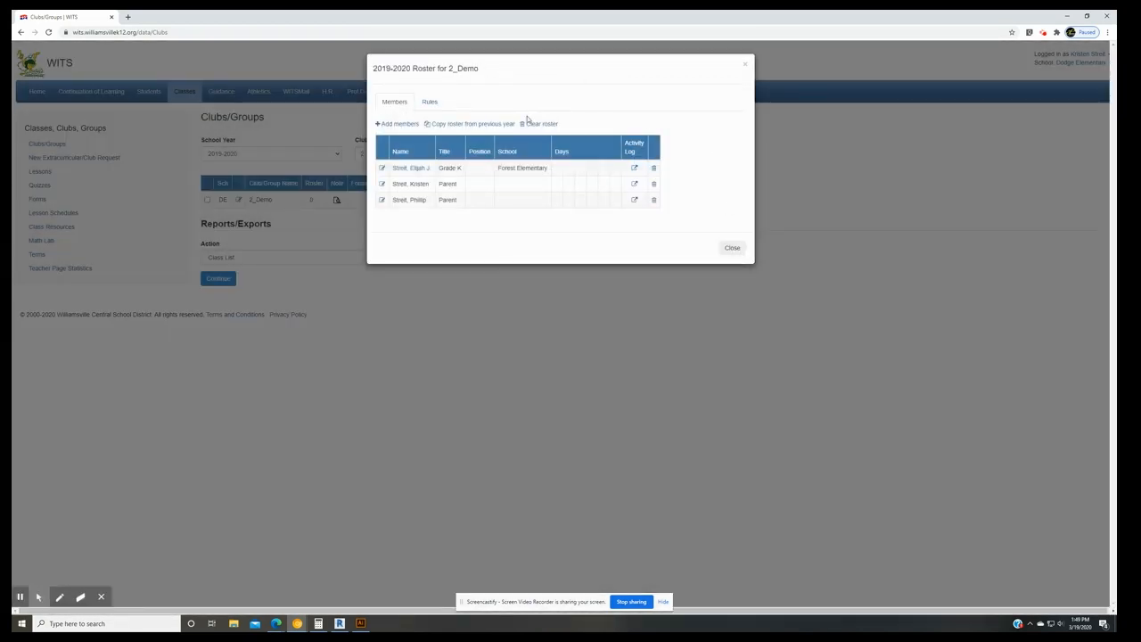
{"action": "left_click", "coordinate": [735, 250]}
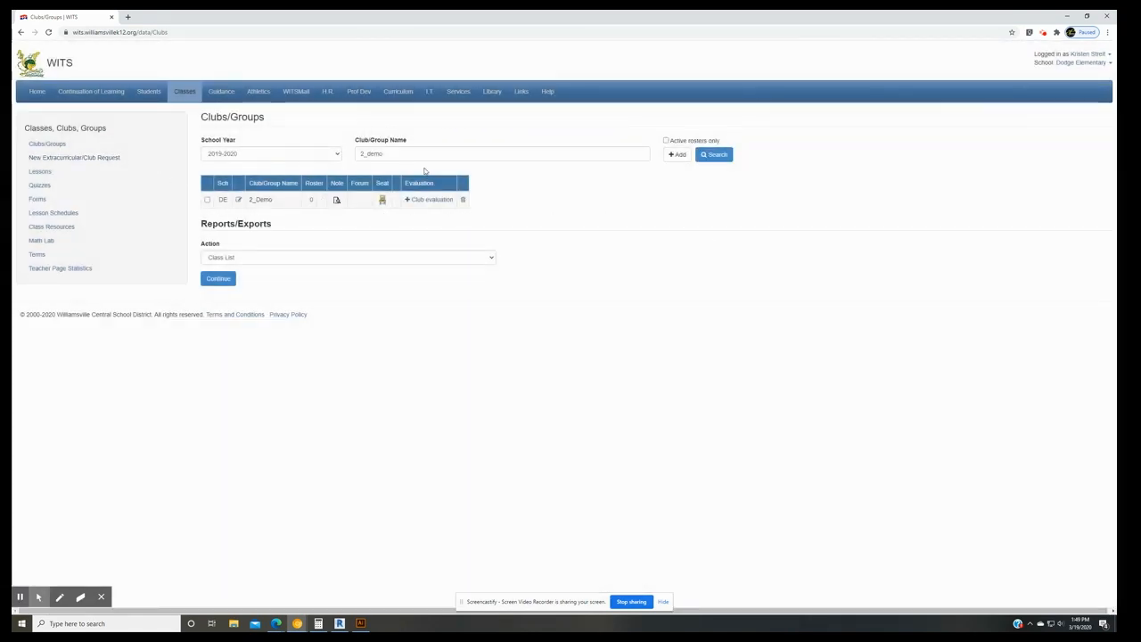
- Start an e-mail message from the 2_Demo club page and add all of the club's students and parents as BCC recipients
{"action": "left_click", "coordinate": [335, 199]}
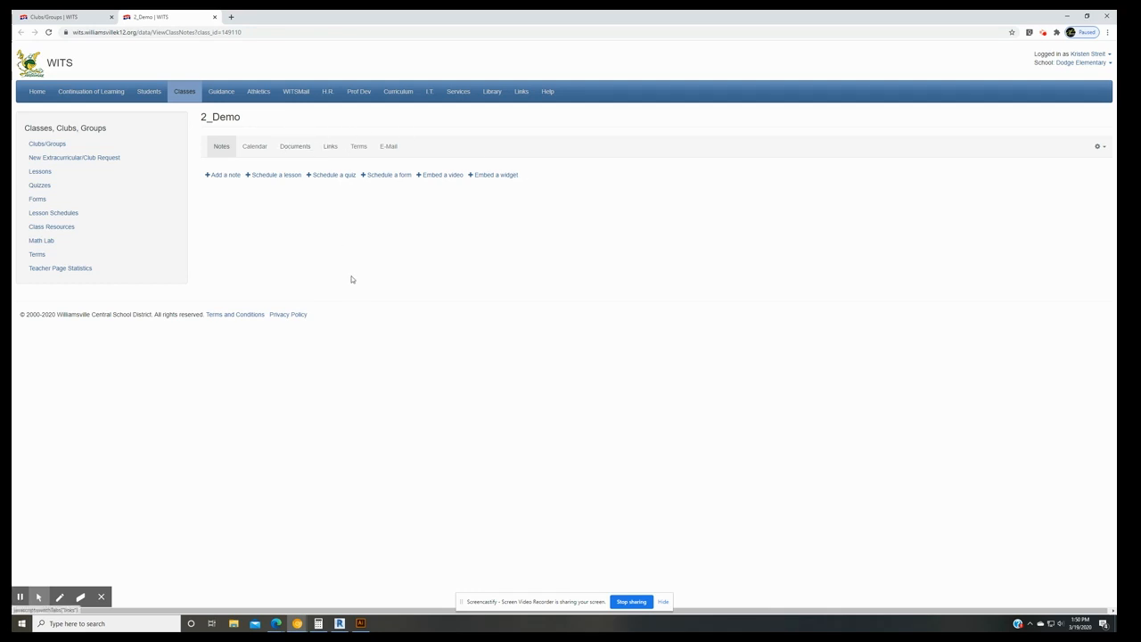
{"action": "left_click", "coordinate": [389, 147]}
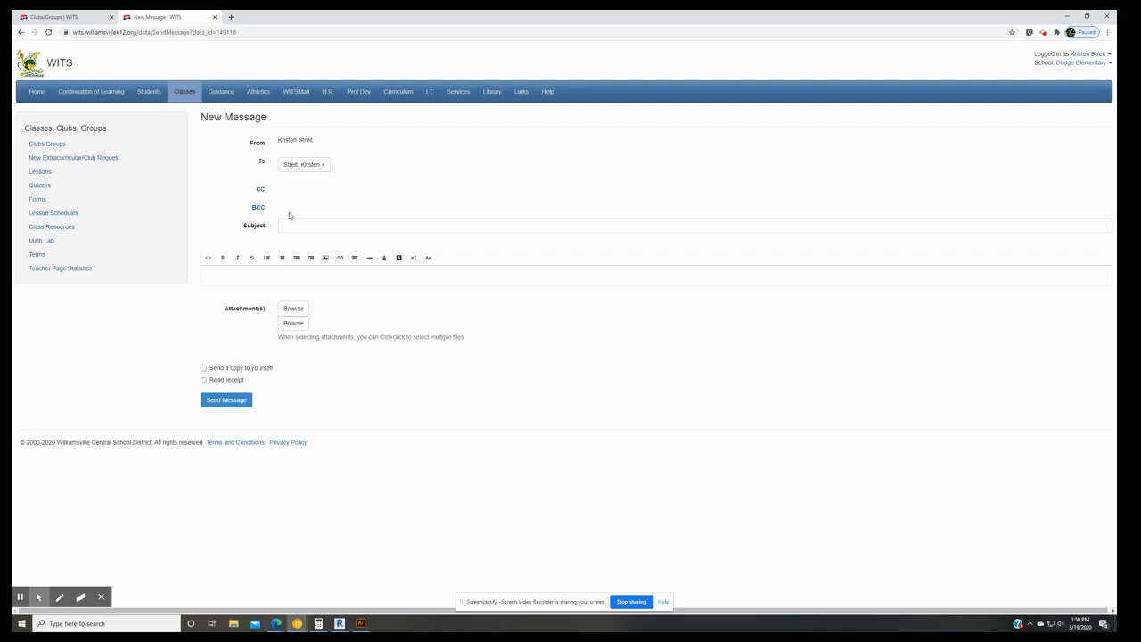
{"action": "left_click", "coordinate": [259, 208]}
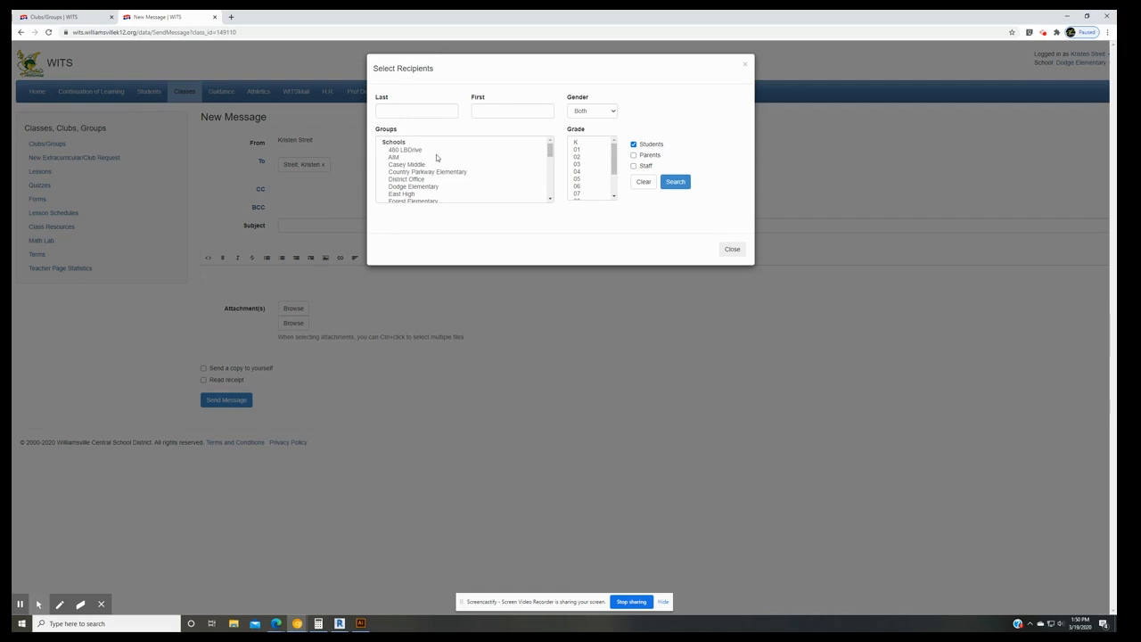
{"action": "scroll", "coordinate": [438, 157], "scroll_direction": "down", "scroll_amount": 3}
{"action": "scroll", "coordinate": [440, 157], "scroll_direction": "down", "scroll_amount": 3}
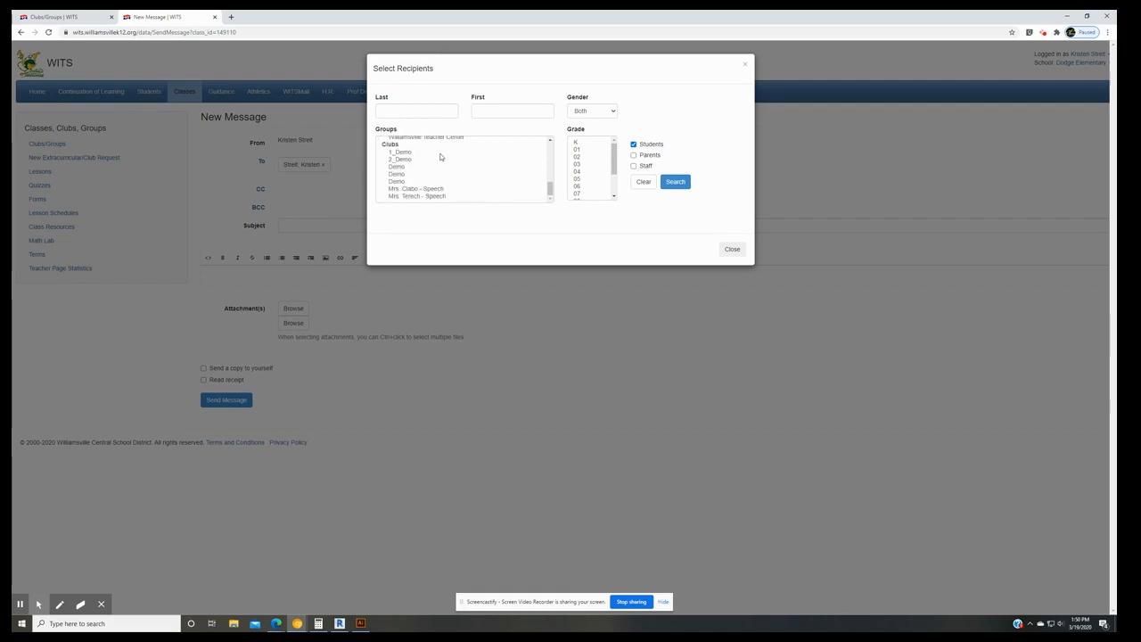
{"action": "left_click", "coordinate": [408, 159]}
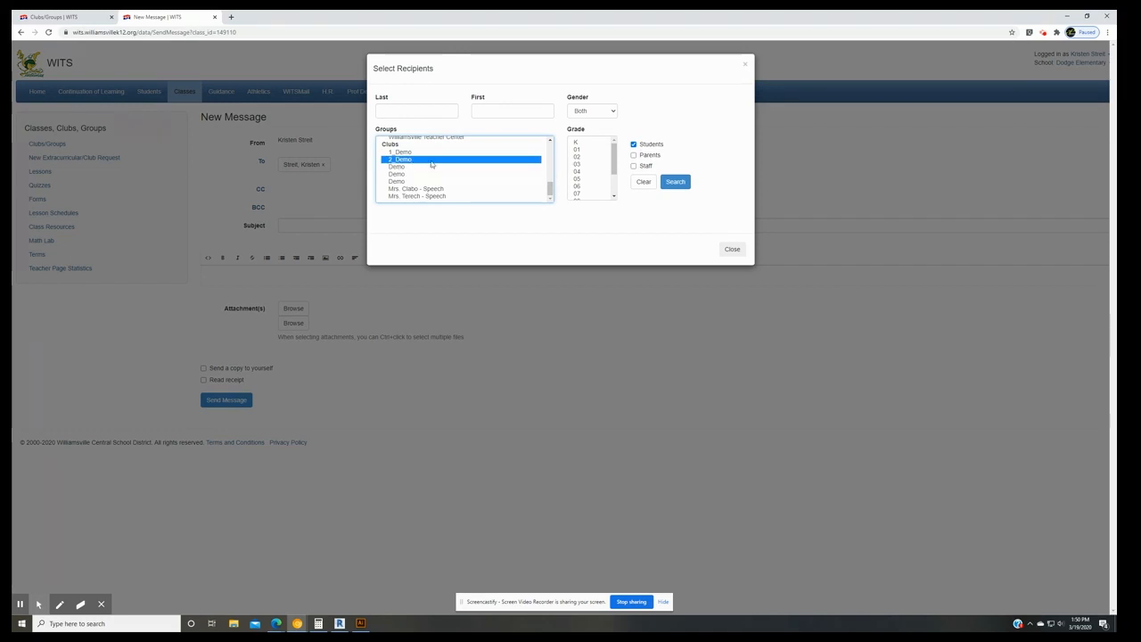
{"action": "left_click", "coordinate": [632, 155]}
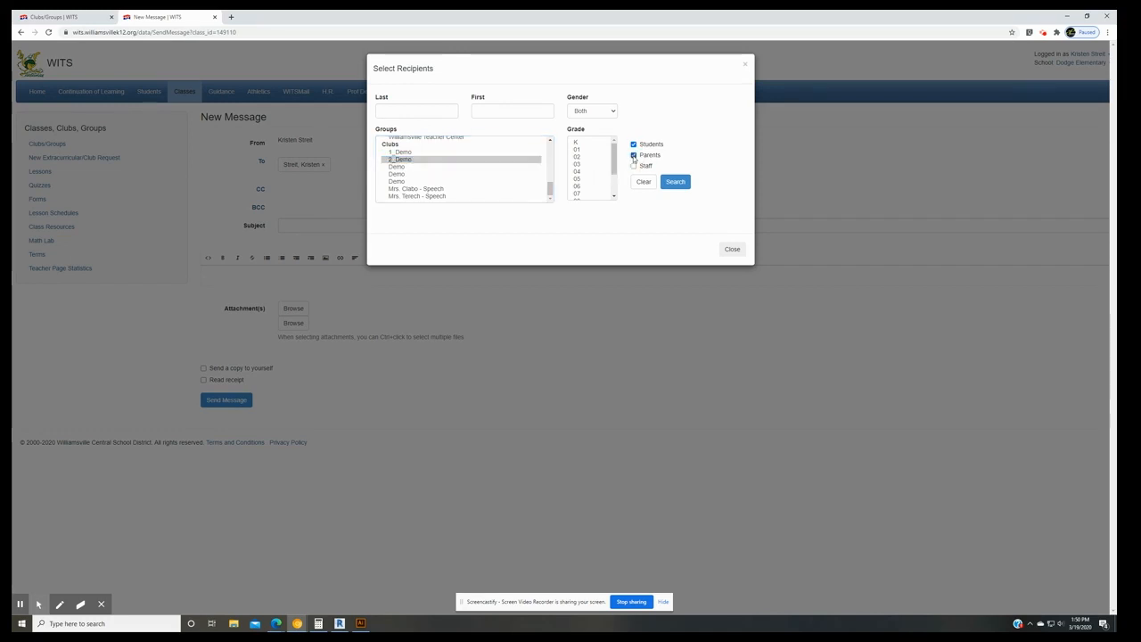
{"action": "left_click", "coordinate": [675, 182]}
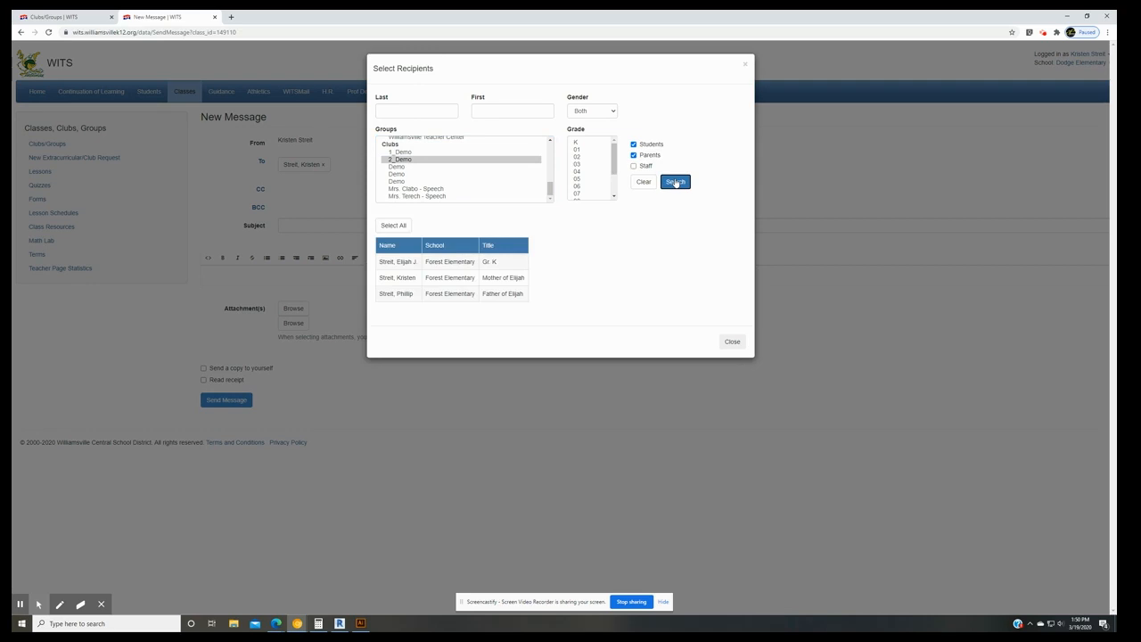
{"action": "left_click", "coordinate": [402, 225]}
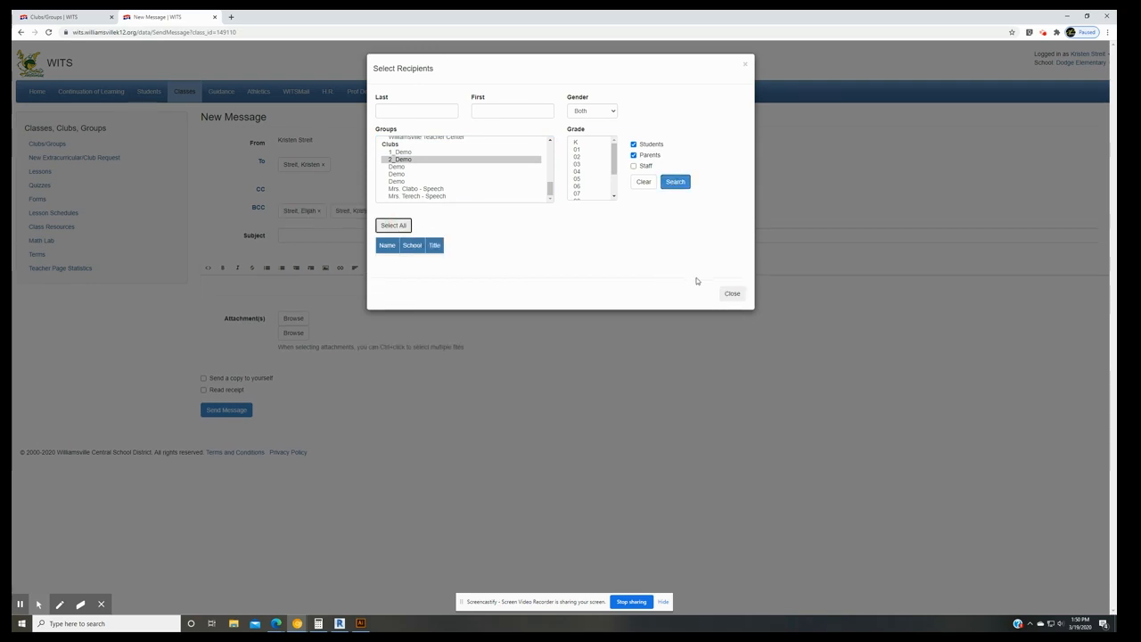
{"action": "left_click", "coordinate": [731, 294]}
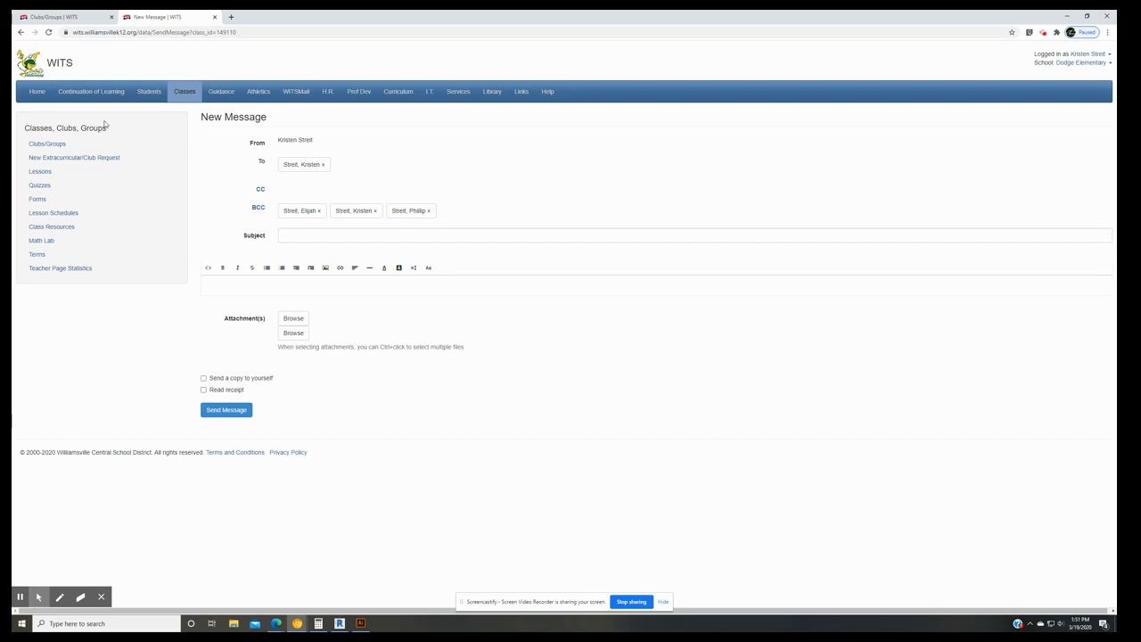
- Return to the WITS home page and open the 2_Demo page listed under Other Pages
{"action": "left_click", "coordinate": [38, 93]}
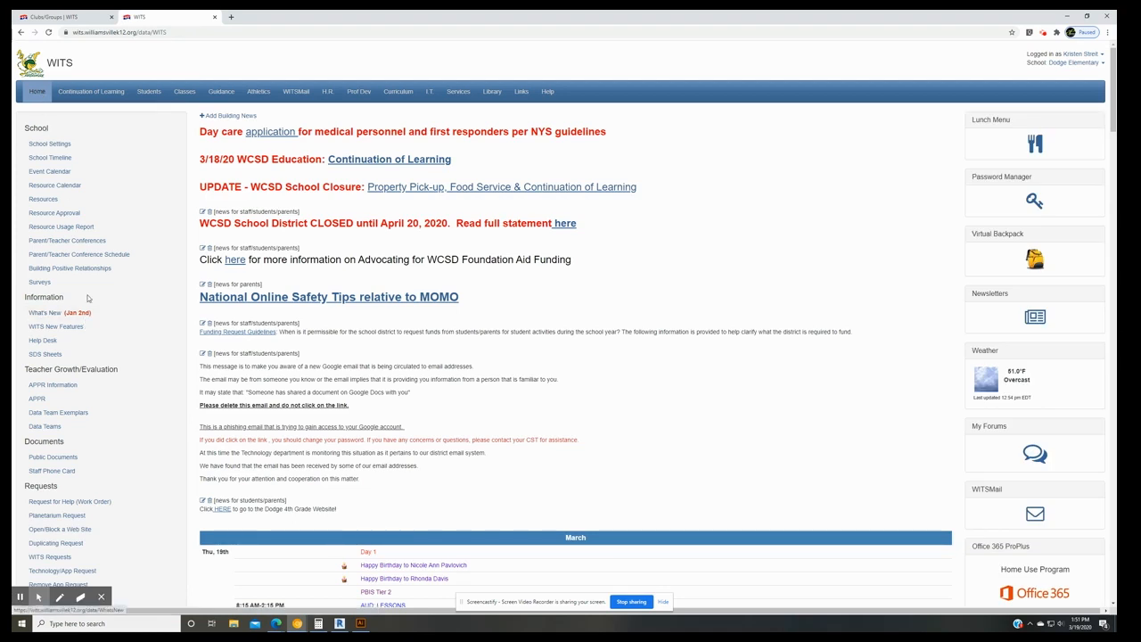
{"action": "scroll", "coordinate": [88, 299], "scroll_direction": "down", "scroll_amount": 3}
{"action": "scroll", "coordinate": [87, 298], "scroll_direction": "down", "scroll_amount": 1}
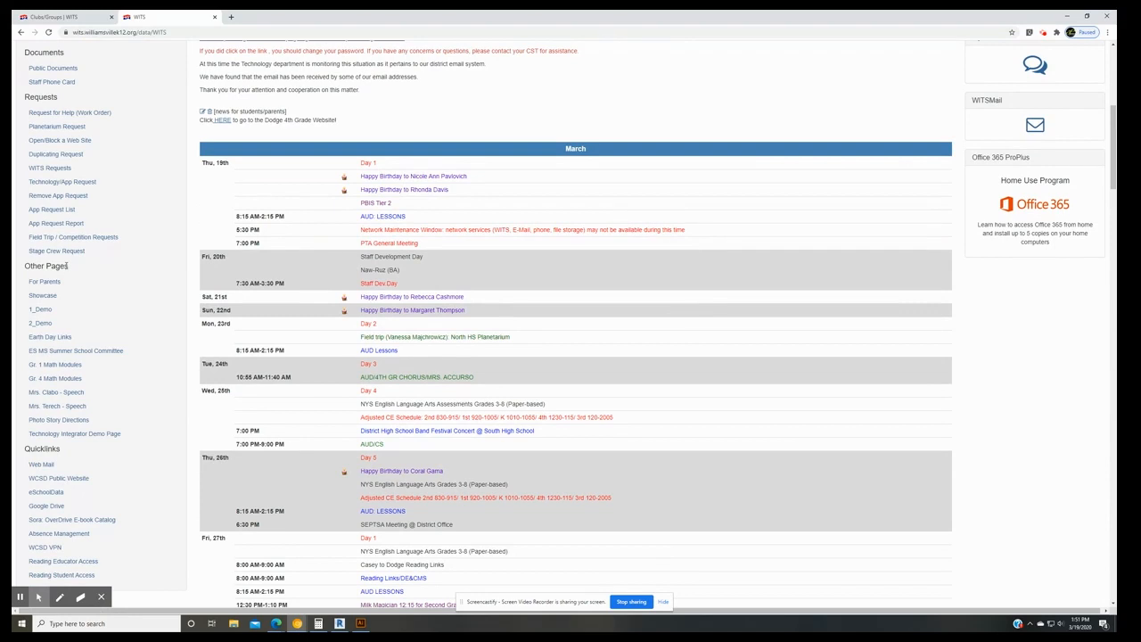
{"action": "left_click", "coordinate": [47, 325]}
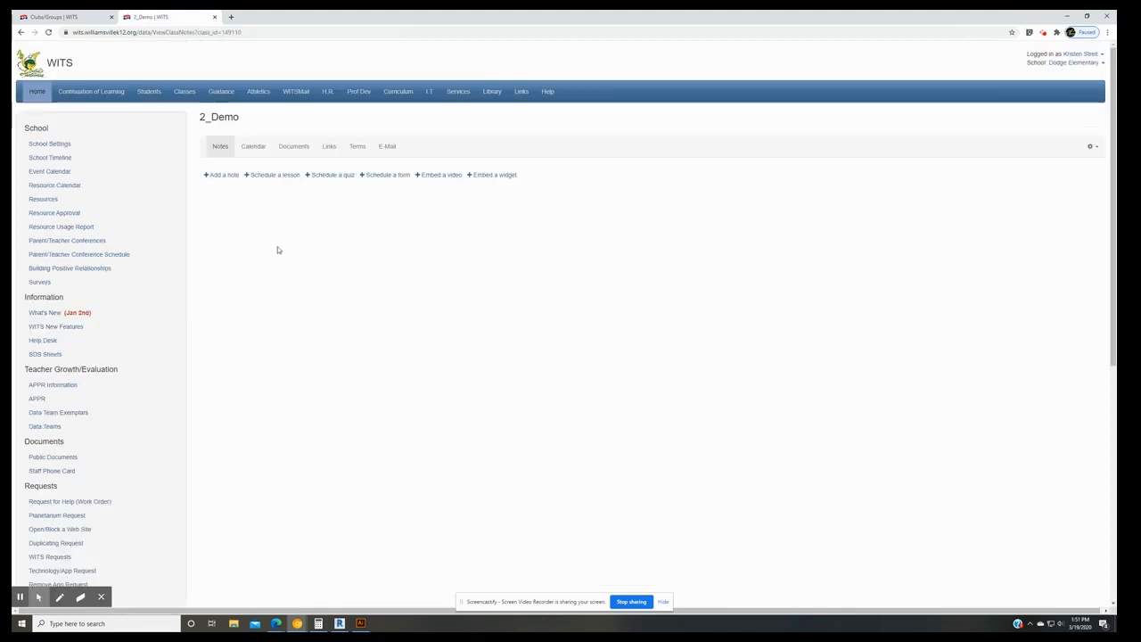
- Preview the 2_Demo page without its editing options and switch back to the editing view
{"action": "left_click", "coordinate": [1091, 146]}
{"action": "left_click", "coordinate": [1072, 197]}
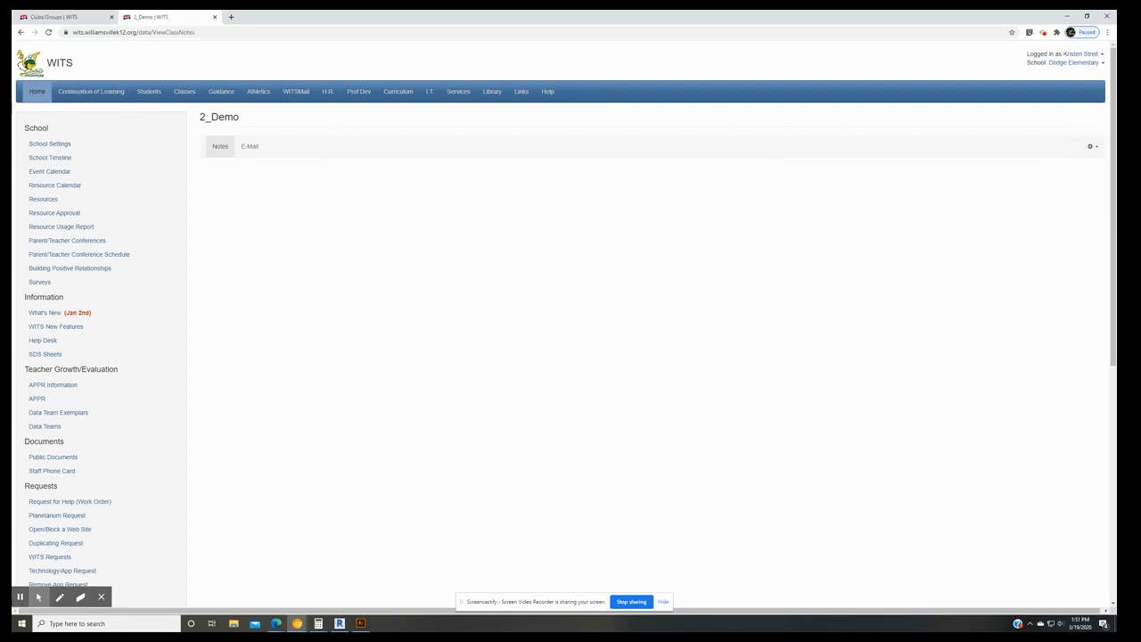
{"action": "left_click", "coordinate": [1091, 147]}
{"action": "left_click", "coordinate": [1083, 195]}
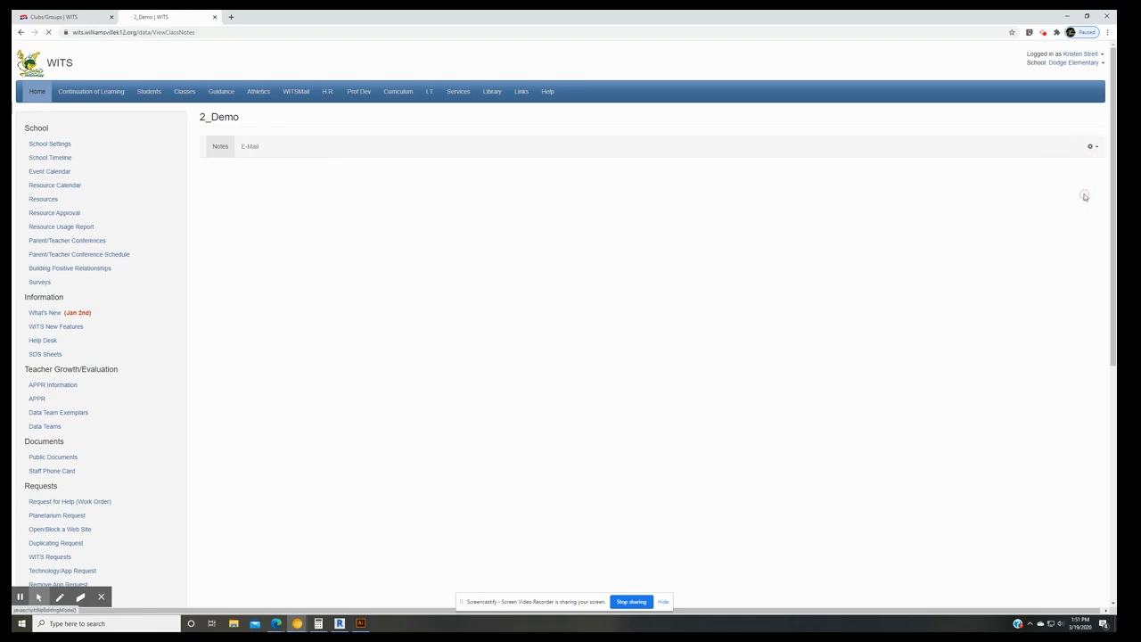